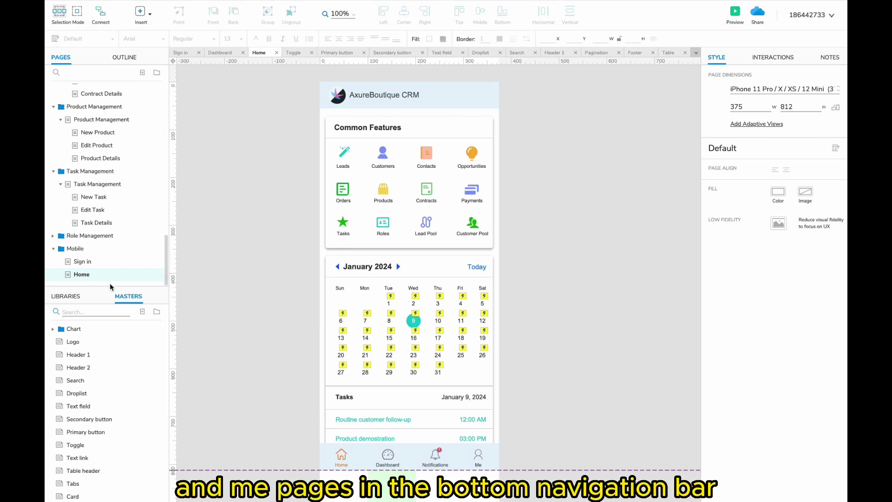
Step: Duplicate the Home page in the Mobile folder as a branch and name the copy Dashboard
right_click(95, 278)
mouse_move(175, 352)
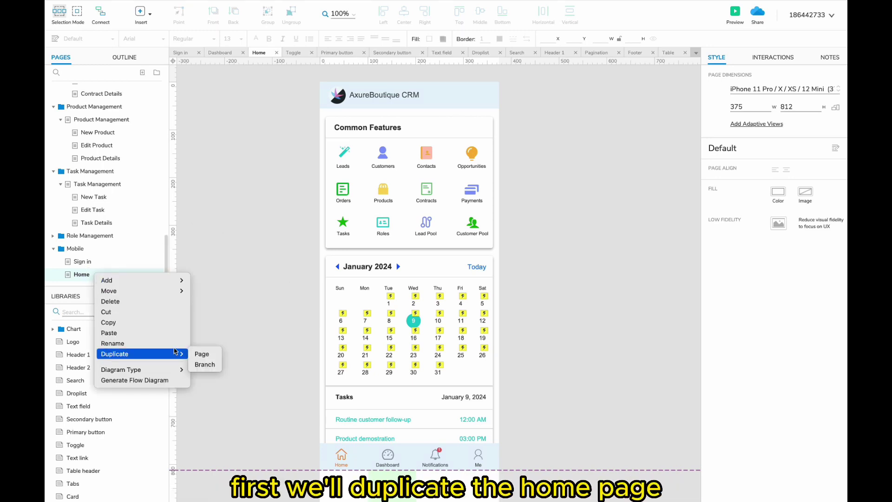
left_click(205, 365)
type("Dashboard")
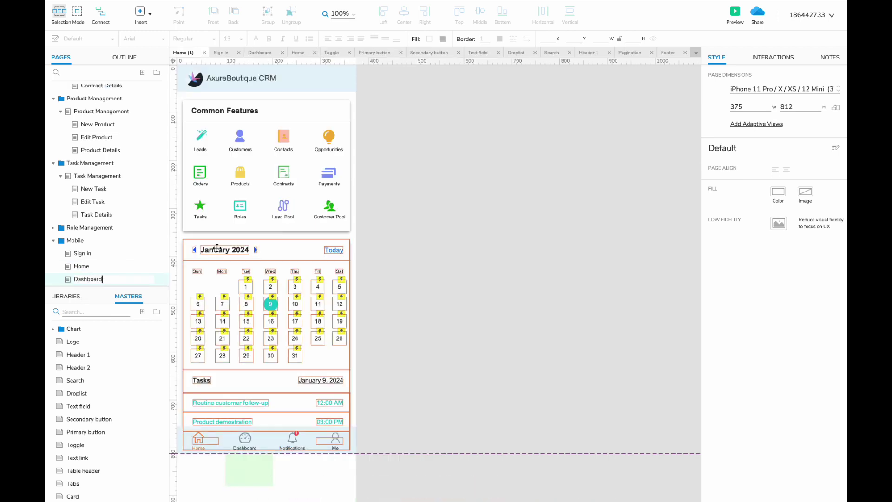
Step: Delete the Common Features, calendar and tasks sections from the mobile Dashboard page
left_click(243, 207)
scroll(279, 279, "left", 1)
left_click(280, 282, "shift")
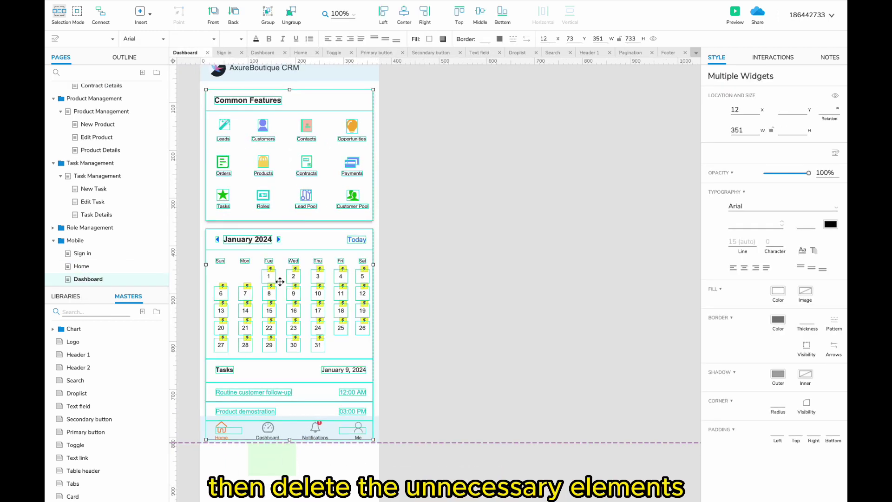
key("Delete")
Step: In the bottom navigation panel, set the Dashboard item as selected and clear the selected state of the Home item
left_click(272, 428)
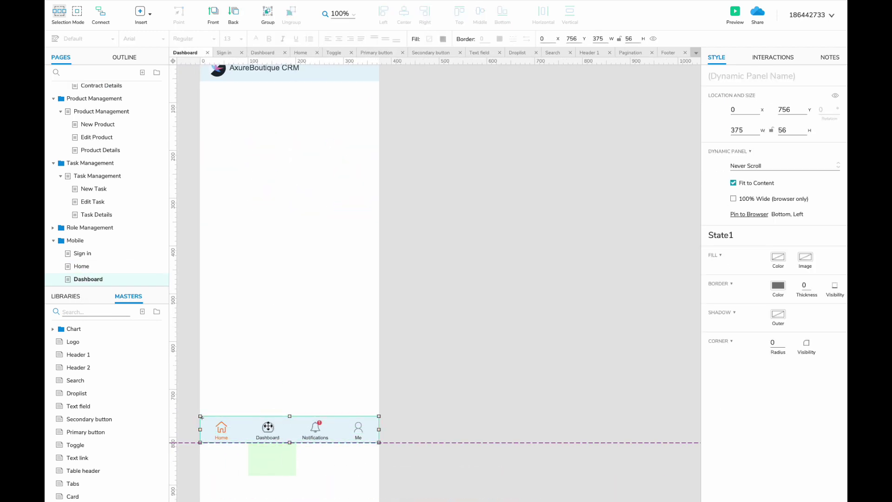
double_click(271, 428)
left_click(268, 428)
right_click(268, 428)
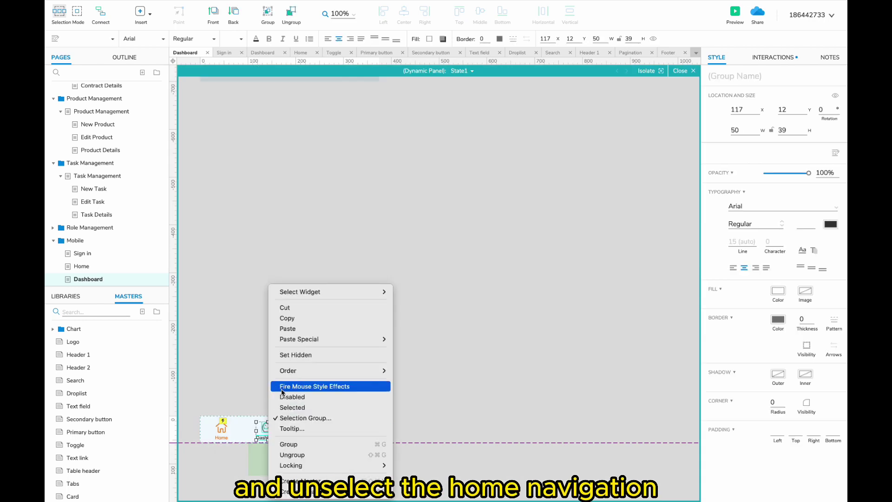
left_click(284, 408)
right_click(223, 428)
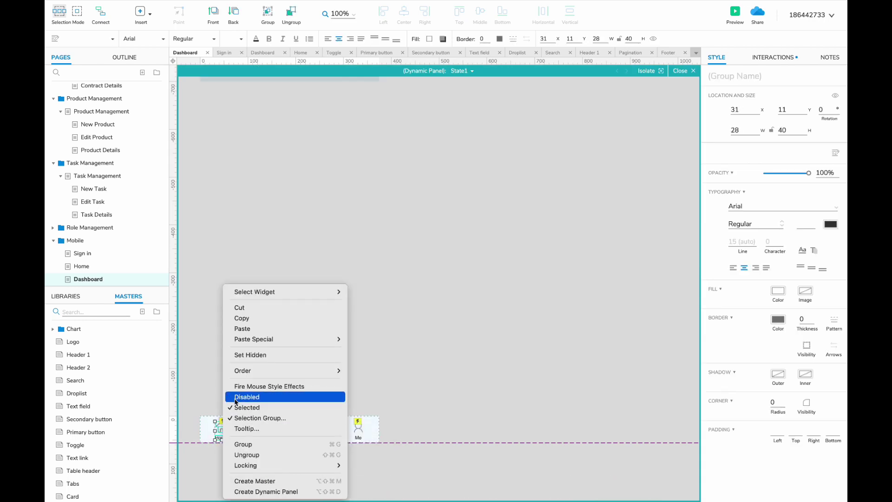
left_click(240, 407)
left_click(469, 365)
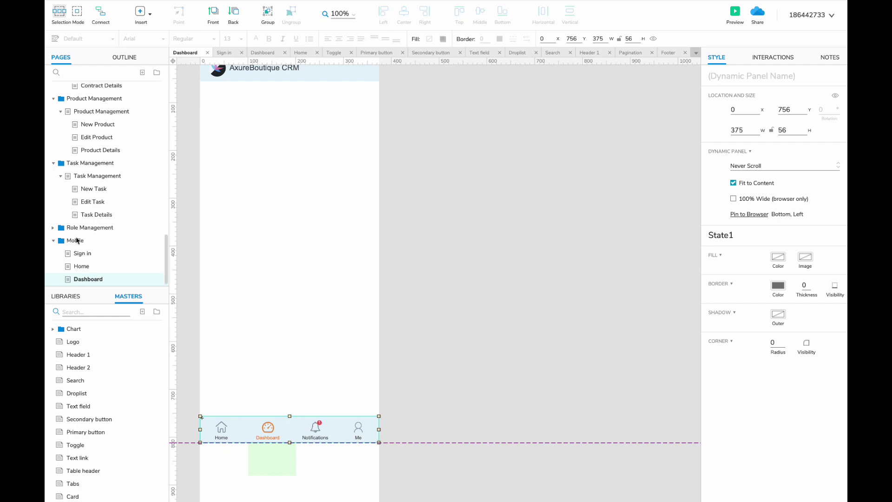
Step: Open the Console folder's Dashboard page and copy all of its widgets
scroll(77, 240, "up", 15)
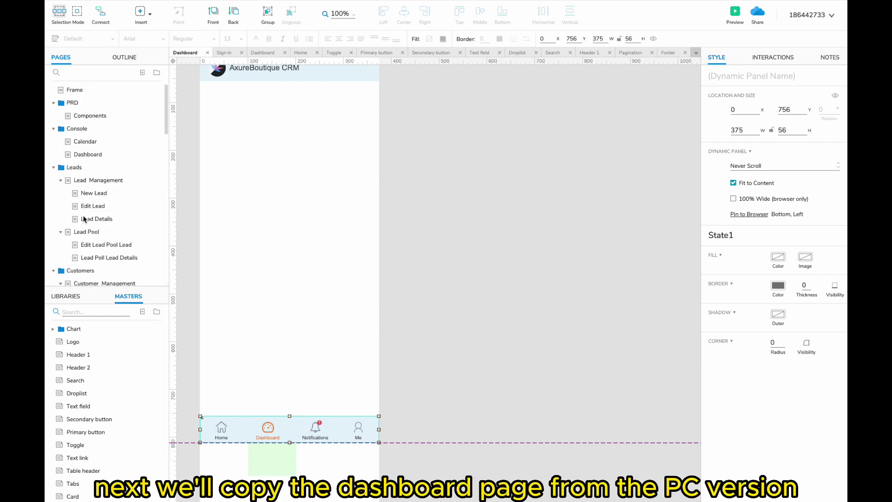
left_click(94, 153)
key("ctrl+a")
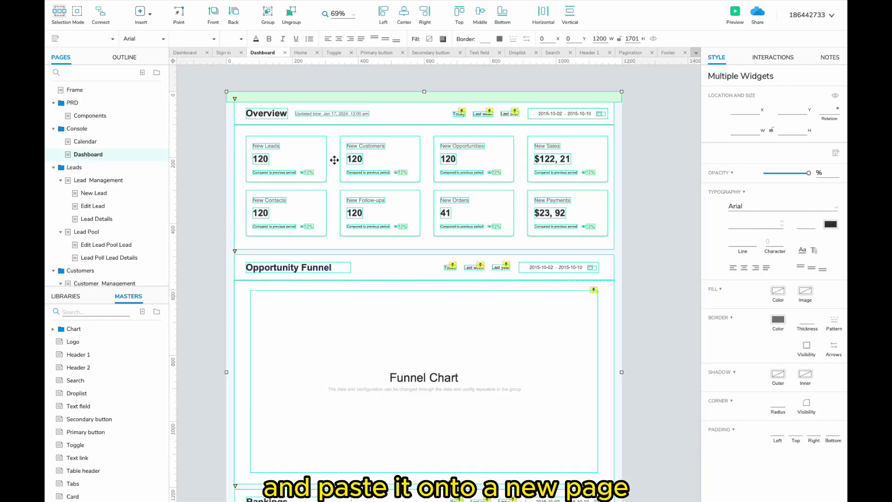
left_click(216, 170)
scroll(216, 169, "left", 1)
key("ctrl+a")
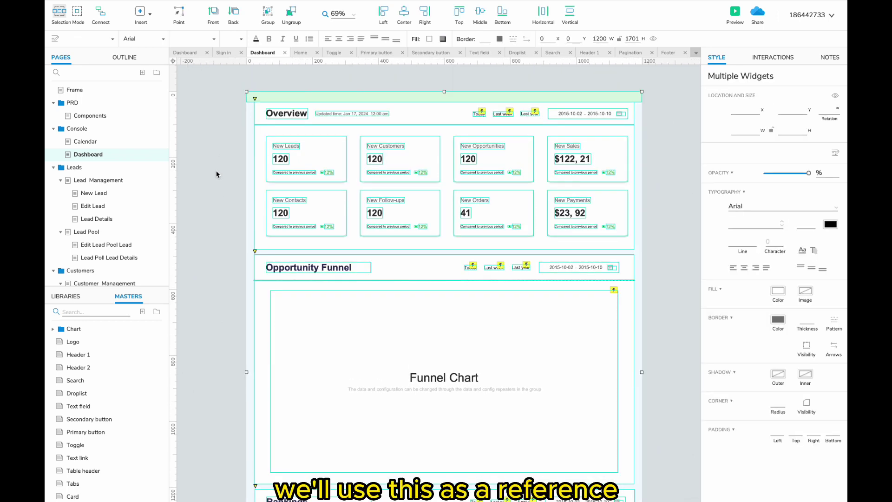
Step: Paste the desktop dashboard widgets into the mobile Dashboard page and move them outside the phone frame as a reference
scroll(153, 192, "down", 15)
left_click(101, 275)
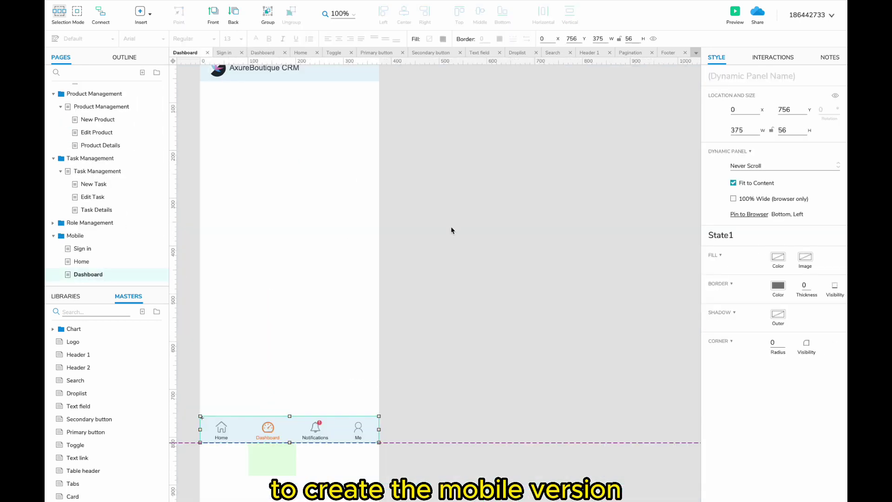
key("ctrl+v")
left_click_drag(246, 109, 454, 109)
scroll(454, 114, "right", 2)
left_click(326, 145)
scroll(327, 141, "left", 3)
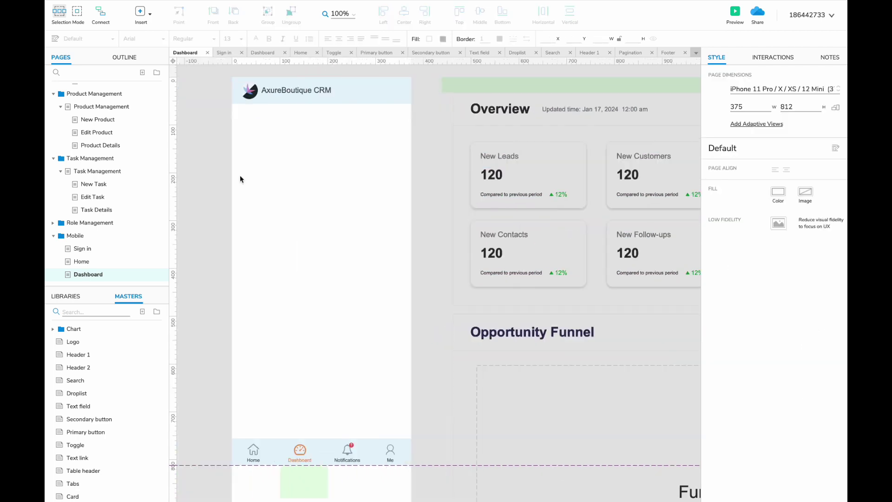
Step: Search the masters for "range" and place Date Picker Range Mobile directly below the page header
type("r")
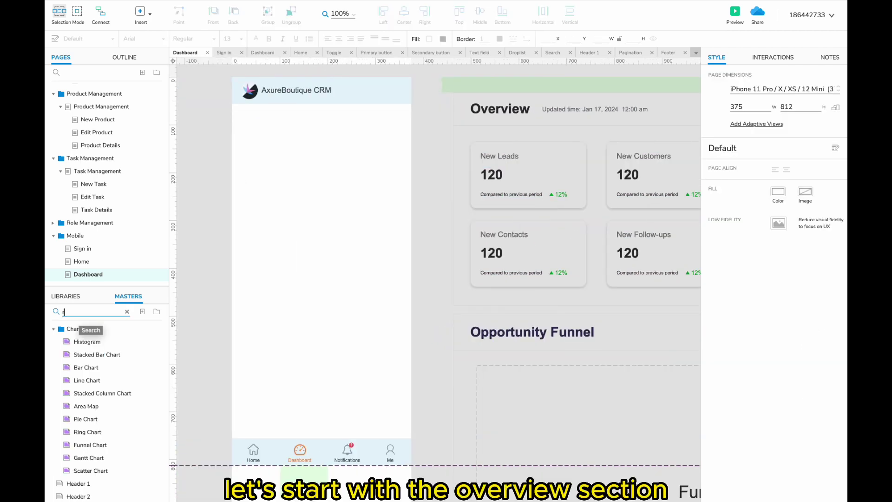
type("ange")
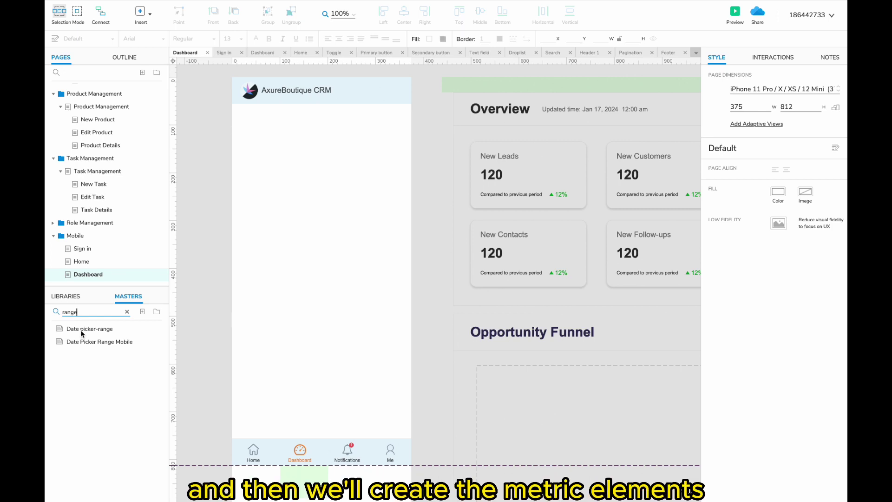
left_click_drag(80, 344, 299, 117)
left_click(296, 119)
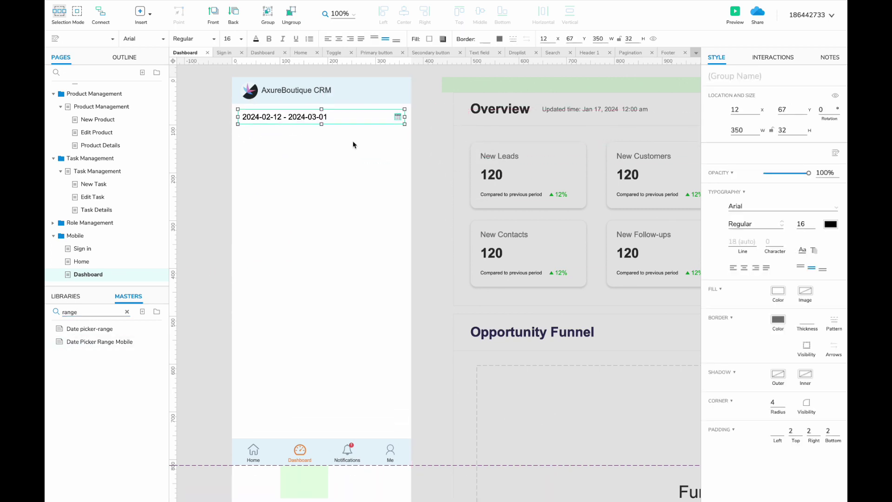
left_click(367, 154)
Step: Add a 167 by 85 Box 2 card below the date picker and place a horizontal line across it
left_click(127, 312)
left_click(65, 296)
left_click_drag(93, 380, 239, 137)
left_click_drag(379, 215, 289, 149)
left_click(365, 161)
scroll(146, 418, "down", 3)
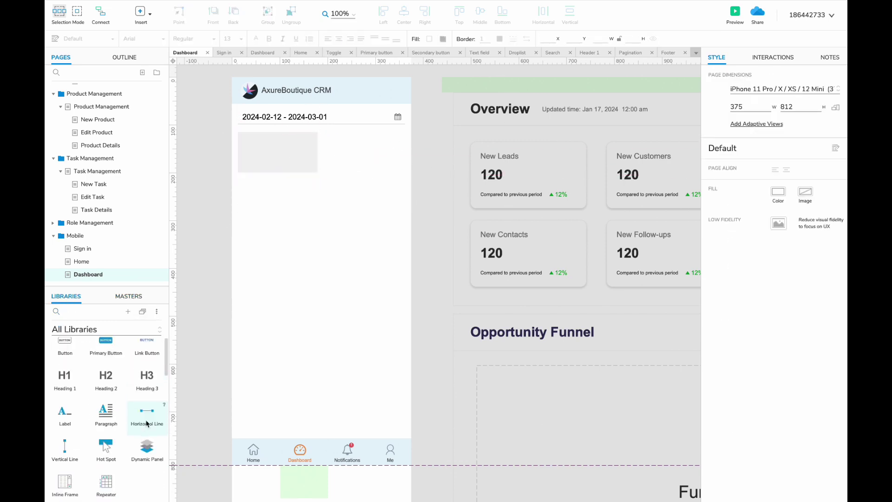
left_click_drag(147, 412, 318, 145)
left_click(370, 162)
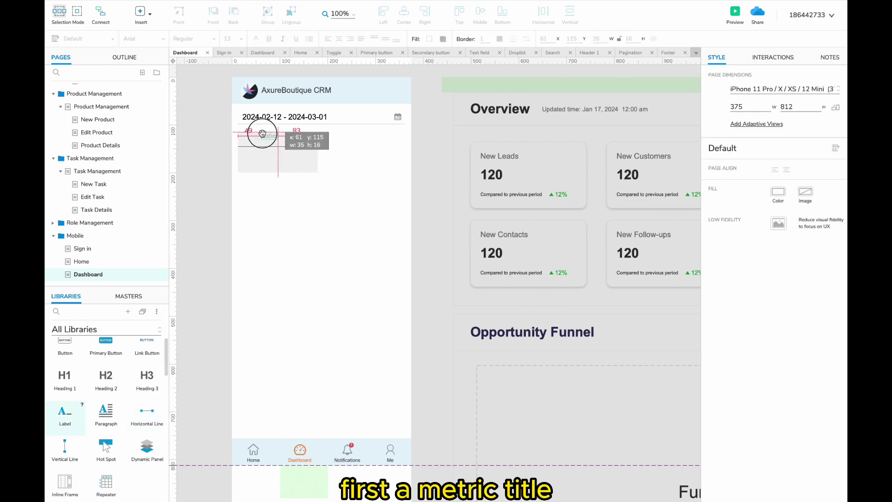
Step: Add a "New Leads" label as the card title and move the line below it to y 150
left_click_drag(262, 134, 271, 138)
double_click(280, 139)
left_click(268, 146)
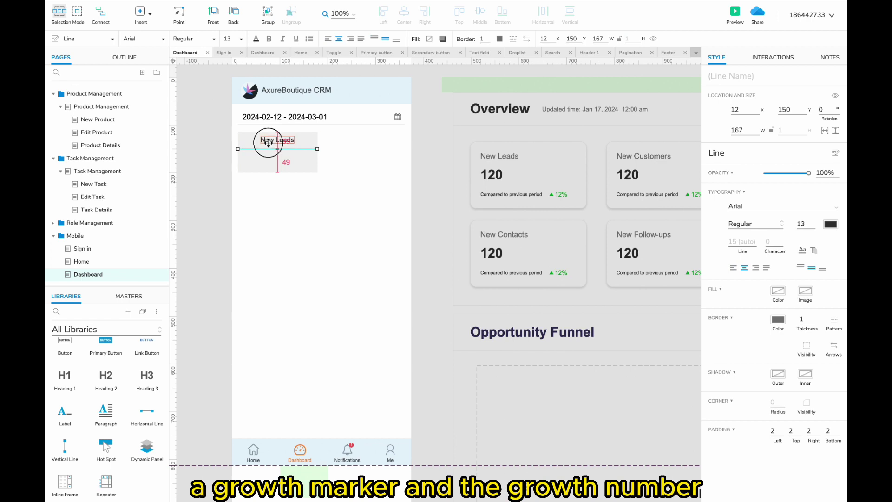
Step: Add a label reading 120 in the lower part of the New Leads card and set its font size to 20
left_click_drag(65, 414, 258, 162)
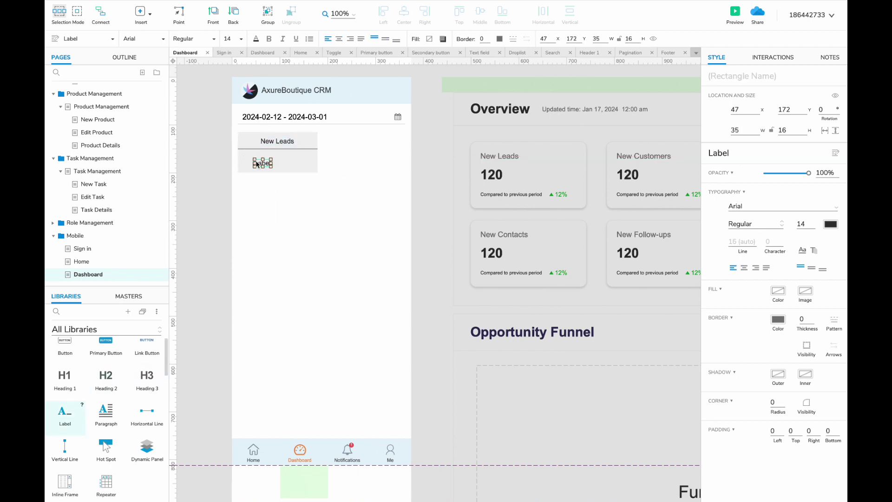
double_click(261, 163)
type("120")
left_click(302, 227)
left_click(260, 163)
left_click(228, 38)
left_click(231, 209)
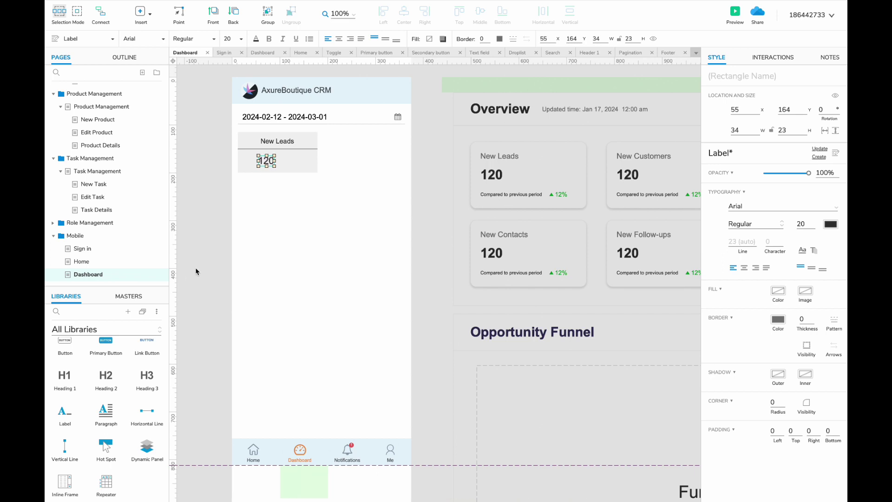
Step: Add a box beside the 120 figure, change it into a triangle, shrink it to about 7 by 4 and fill it green
scroll(116, 367, "up", 2)
left_click_drag(111, 367, 282, 156)
right_click(326, 185)
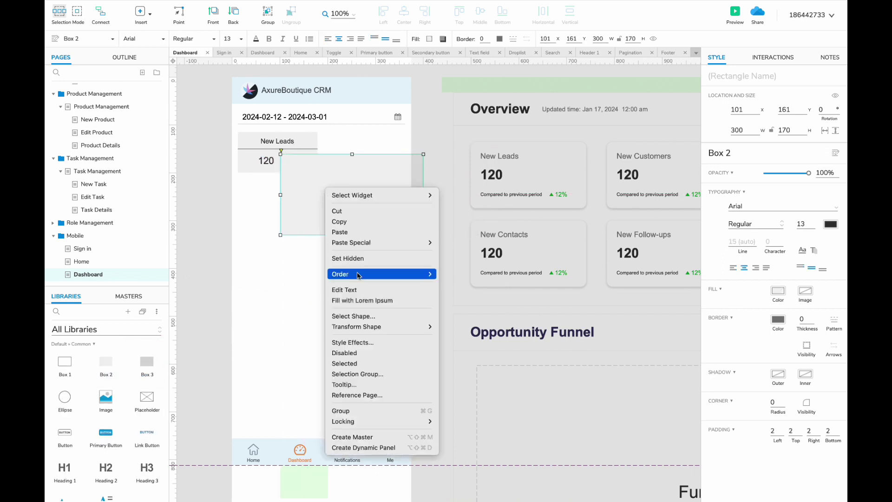
left_click(344, 316)
left_click(374, 325)
left_click_drag(424, 235, 285, 148)
left_click(430, 39)
left_click(287, 180)
scroll(287, 180, "up", 6)
left_click_drag(293, 152, 275, 141)
scroll(286, 146, "up", 5)
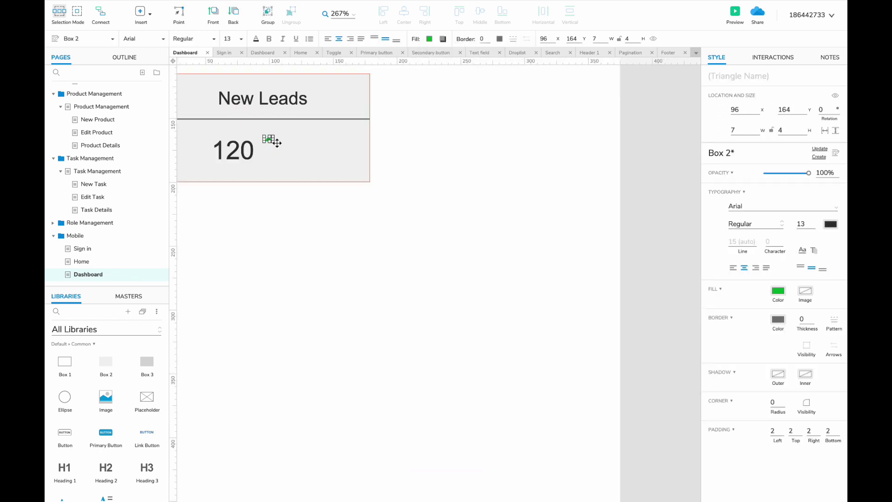
Step: Duplicate the 120 label beside the triangle, change its text to 12, set font size 10 and colour it green
left_click(246, 151)
key("ctrl+d")
left_click_drag(243, 154, 294, 143)
double_click(294, 142)
type("12")
left_click(317, 151)
left_click(295, 149)
left_click(241, 39)
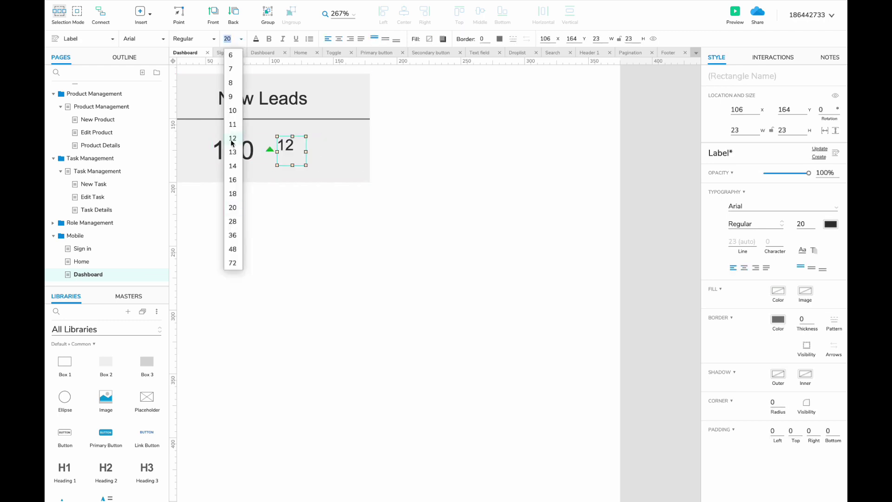
left_click(233, 110)
left_click(256, 39)
left_click(278, 191)
Step: Group the green triangle with the 12 label, and enlarge the 120 figure to font size 24 beside them
left_click(270, 149, "shift")
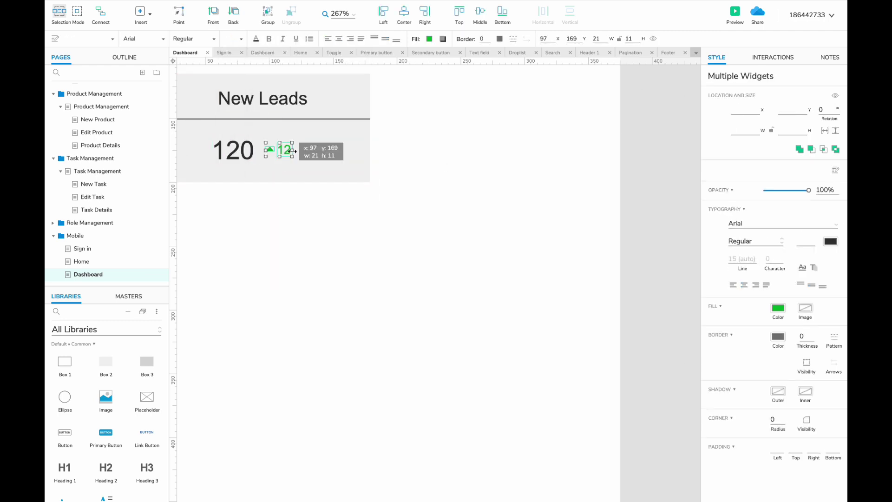
key("ctrl+g")
scroll(293, 151, "down", 5)
left_click(260, 149)
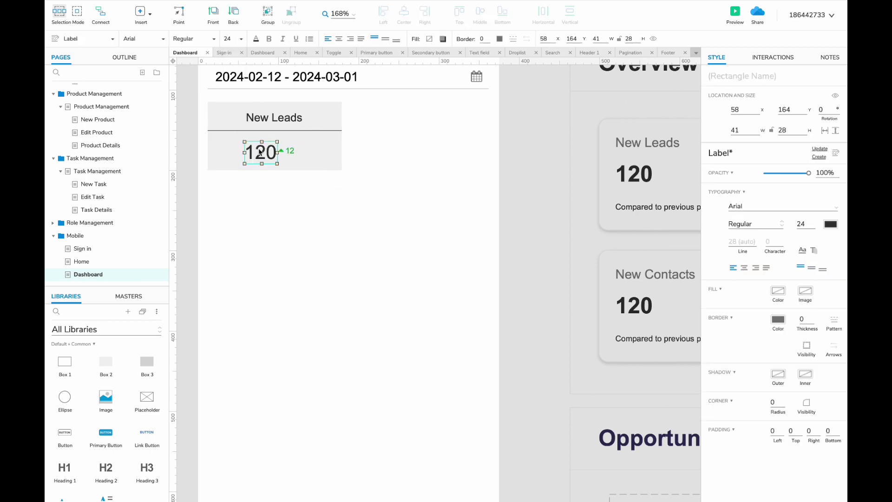
left_click_drag(259, 150, 261, 150)
Step: Recolour the card's divider line light grey and set the card background's corner radius to 4
left_click(320, 131)
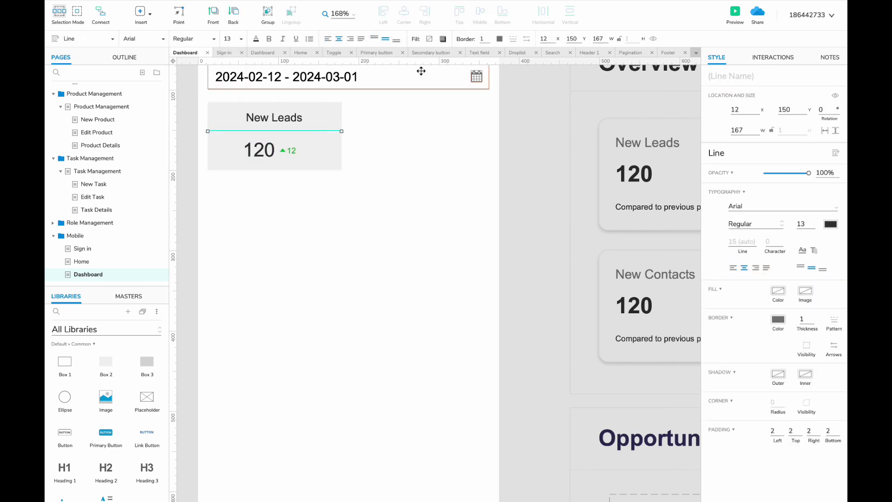
left_click(500, 38)
left_click(568, 114)
left_click(388, 151)
left_click(340, 158)
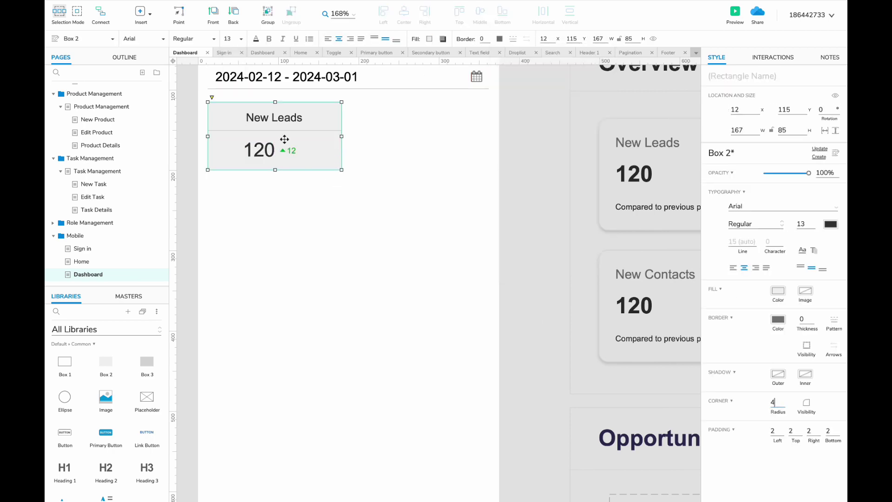
Step: Narrow the New Leads card to 154 wide with its contents adjusted, and group all of its elements
left_click(283, 118)
left_click(263, 149, "shift")
left_click(291, 147, "shift")
scroll(268, 148, "down", 2)
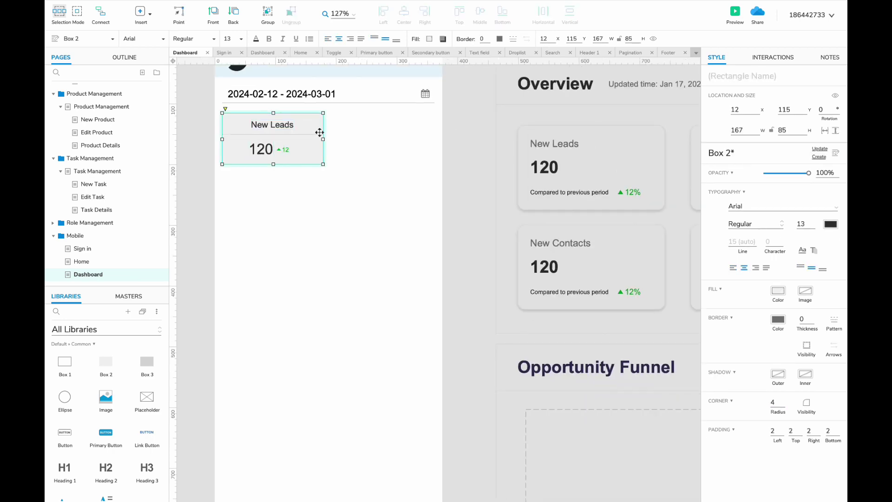
left_click_drag(323, 139, 474, 133)
key("ctrl+g")
Step: Place a copy of the card beside New Leads and title it New Customers
double_click(377, 124)
type("Customers")
left_click(364, 147)
Step: Copy the New Customers card to its right and title the copy New Contacts
left_click(368, 133)
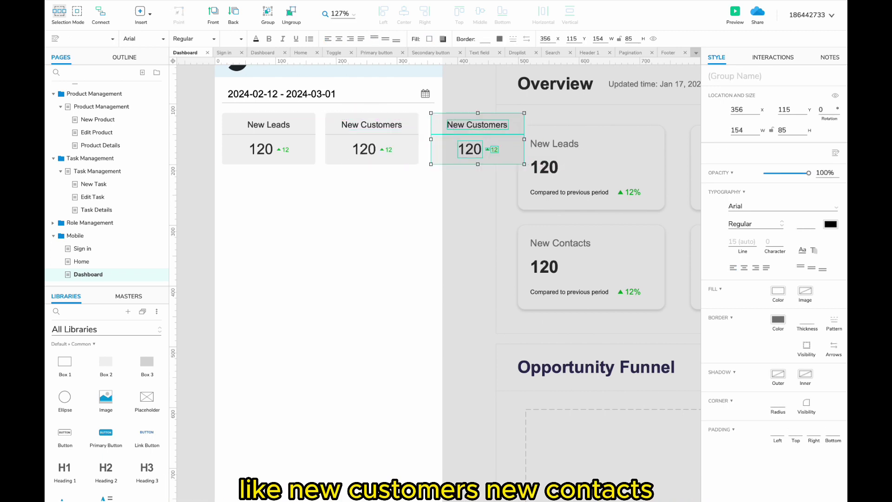
double_click(477, 124)
type("Contacts")
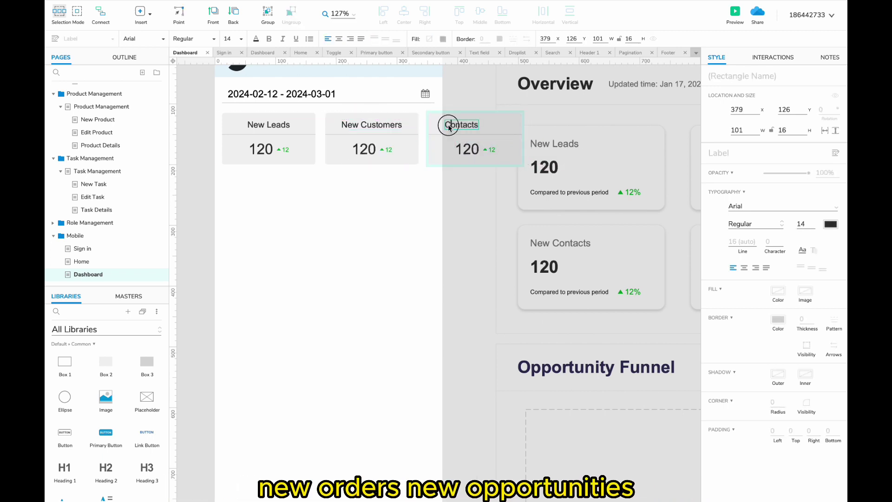
left_click(447, 125)
type("New")
left_click(473, 148)
Step: Move the pasted desktop dashboard reference further down and away to clear space beside the card row
left_click(581, 144)
scroll(586, 142, "down", 6)
left_click_drag(643, 120, 423, 441)
left_click_drag(442, 162, 480, 217)
Step: Copy the New Contacts card as a fourth card in the row, title it New Orders and space it evenly
scroll(479, 198, "up", 5)
left_click_drag(361, 139, 414, 136)
scroll(414, 135, "up", 4)
left_click(433, 131)
scroll(433, 131, "down", 4)
scroll(433, 130, "right", 3)
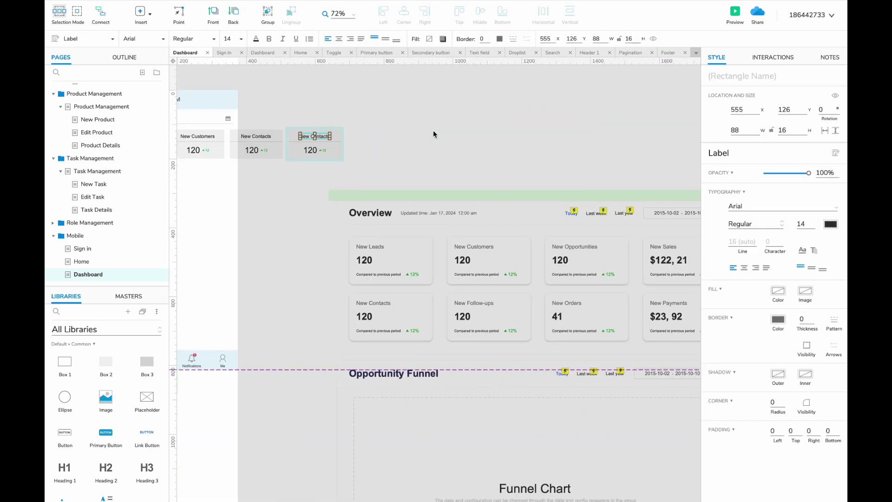
double_click(318, 137)
type("Orders")
key("Escape")
scroll(314, 136, "up", 3)
left_click(373, 149)
left_click_drag(310, 145, 382, 144)
key("Escape")
Step: Place a card copy below New Leads to start a second row and title it New Opportunities
scroll(498, 140, "left", 4)
left_click_drag(563, 132, 273, 174)
double_click(288, 173)
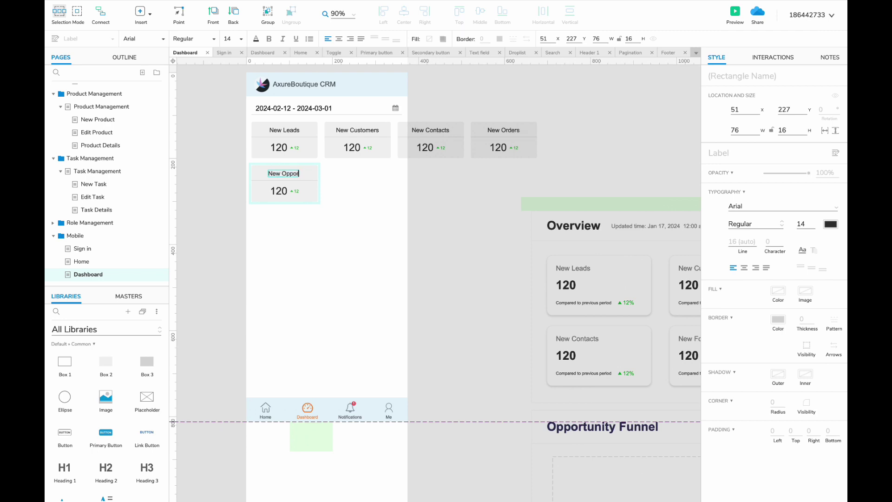
type("Opportunities")
key("Escape")
left_click_drag(281, 175, 272, 176)
Step: Fill the second row with three more card copies titled New Sales, New Orders and New Payments
left_click_drag(295, 179, 500, 174)
left_click(354, 175)
type("New Sales")
type("New Orders")
double_click(508, 173)
type("New Payments")
key("Tab")
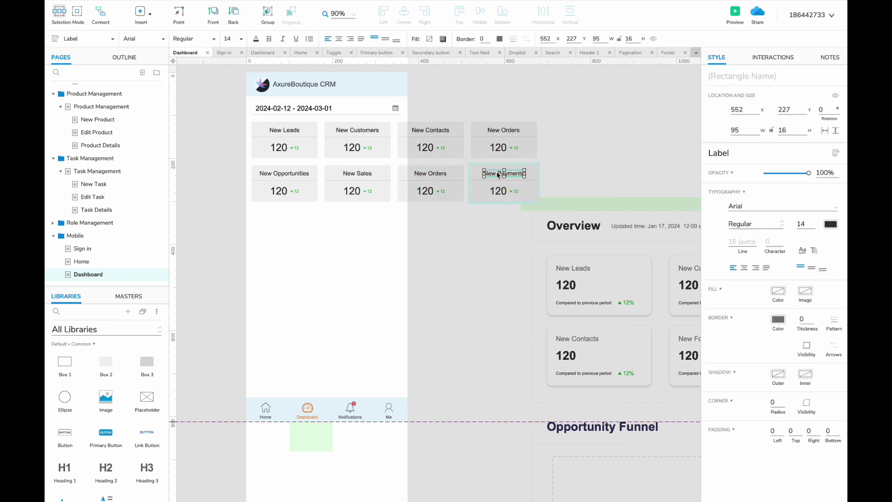
Step: Convert all eight metric cards into one dynamic panel and narrow it to 363 wide, ending at the phone frame's edge
left_click_drag(562, 133, 278, 188)
right_click(295, 137)
left_click(337, 372)
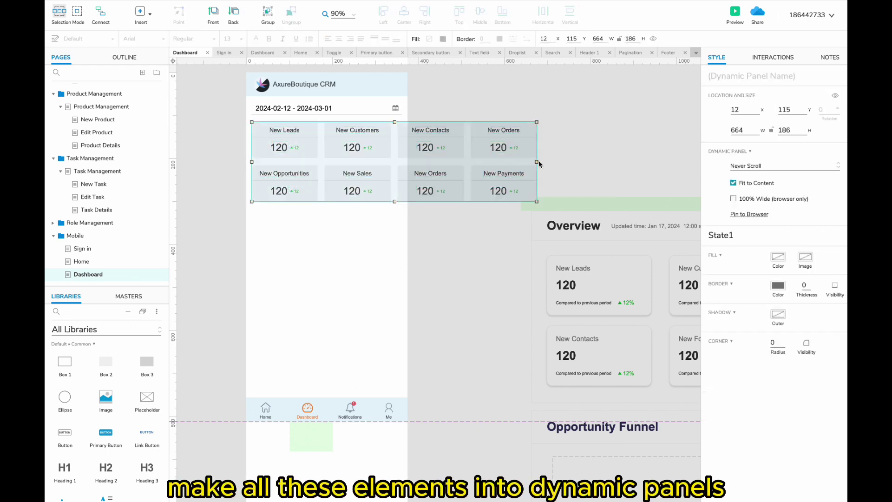
left_click_drag(538, 162, 408, 159)
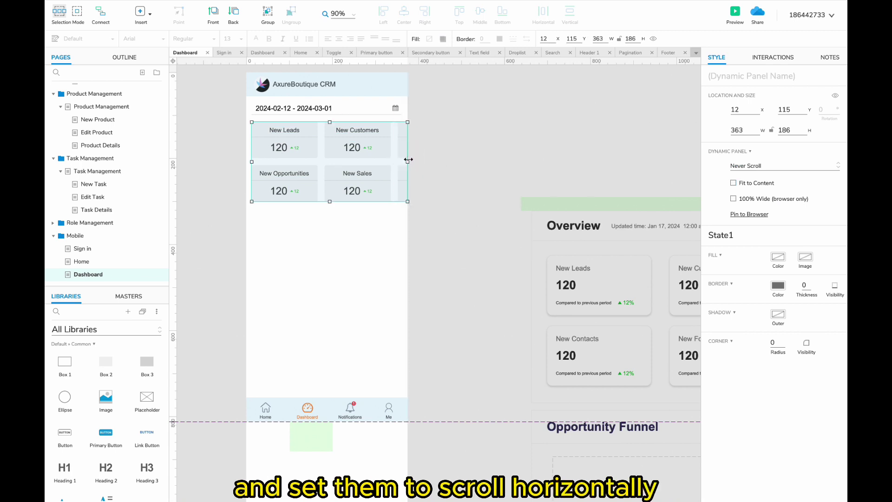
Step: Set the metric cards' dynamic panel to scroll horizontally
right_click(373, 171)
mouse_move(409, 280)
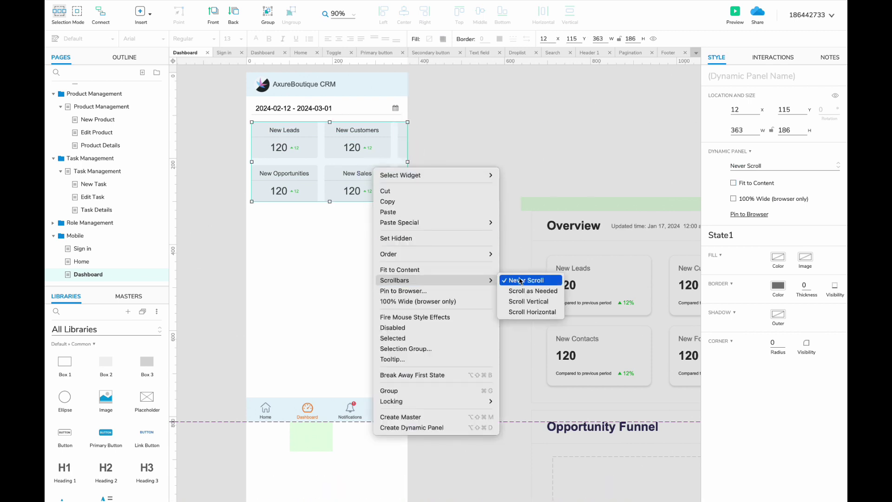
left_click(524, 311)
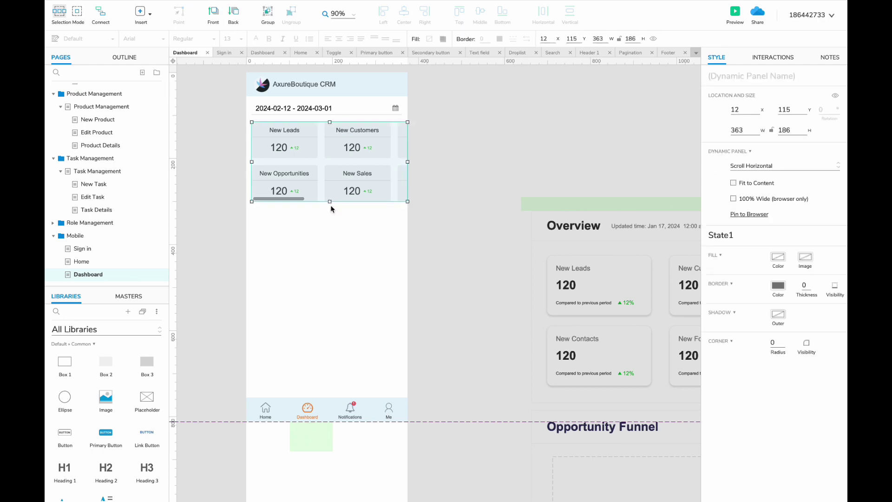
left_click_drag(330, 202, 329, 203)
Step: Add a Heading 3 title below the metric cards with the text Opportunity Funnel
scroll(370, 242, "down", 2)
scroll(369, 241, "right", 2)
left_click(128, 296)
left_click_drag(78, 367, 228, 186)
double_click(228, 186)
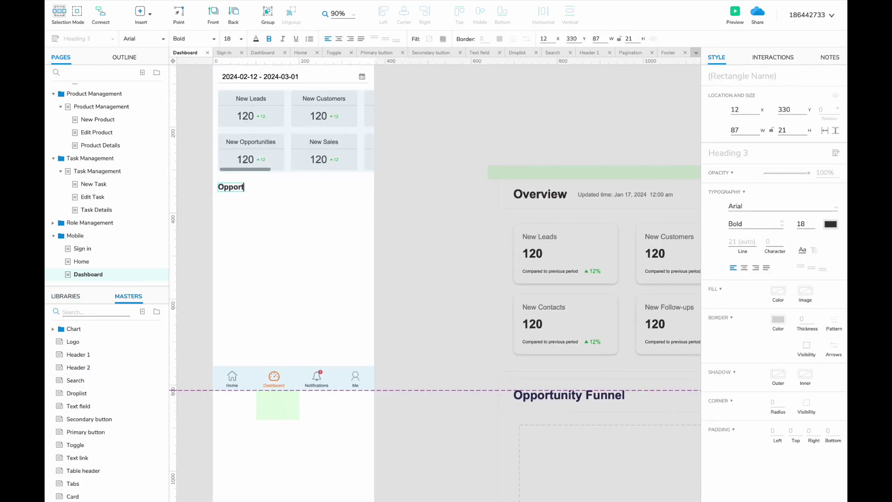
type("Opportunity Funn")
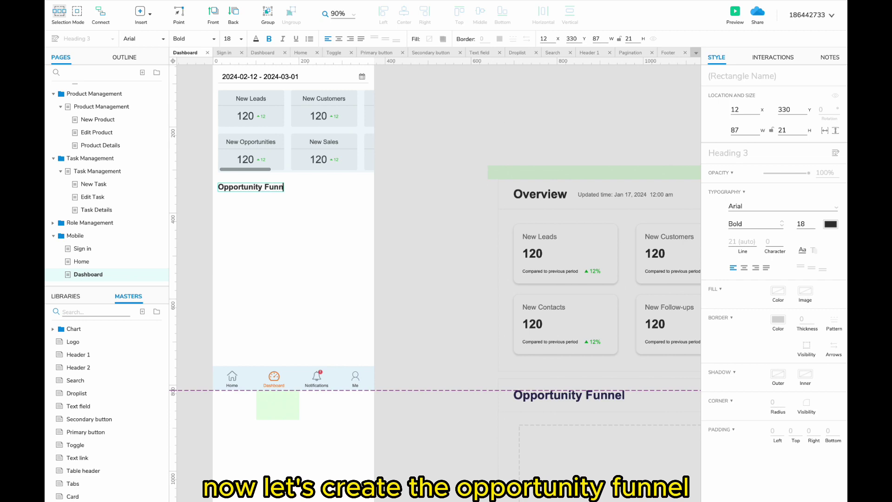
type("el")
left_click(373, 244)
Step: Copy the desktop Funnel Chart below the Opportunity Funnel title and shrink it to the phone frame's width
scroll(373, 243, "down", 3)
scroll(373, 243, "right", 3)
scroll(374, 245, "down", 3)
left_click(450, 279)
scroll(455, 278, "left", 1)
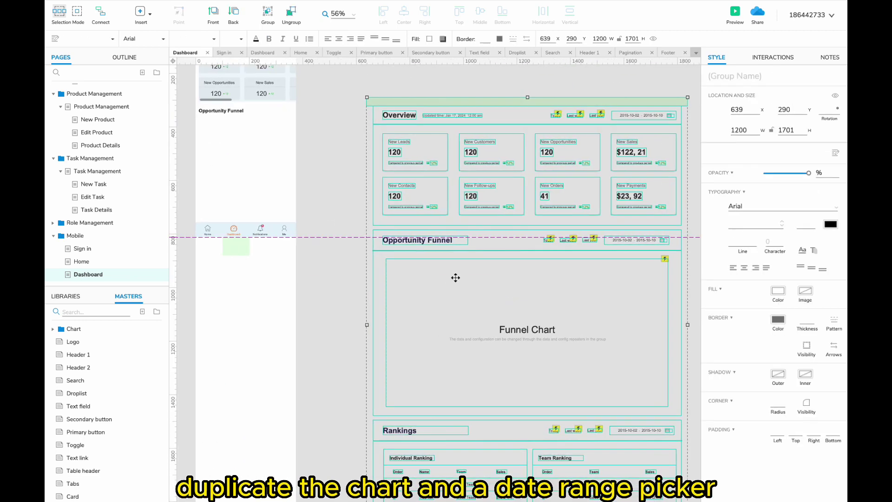
left_click(479, 270)
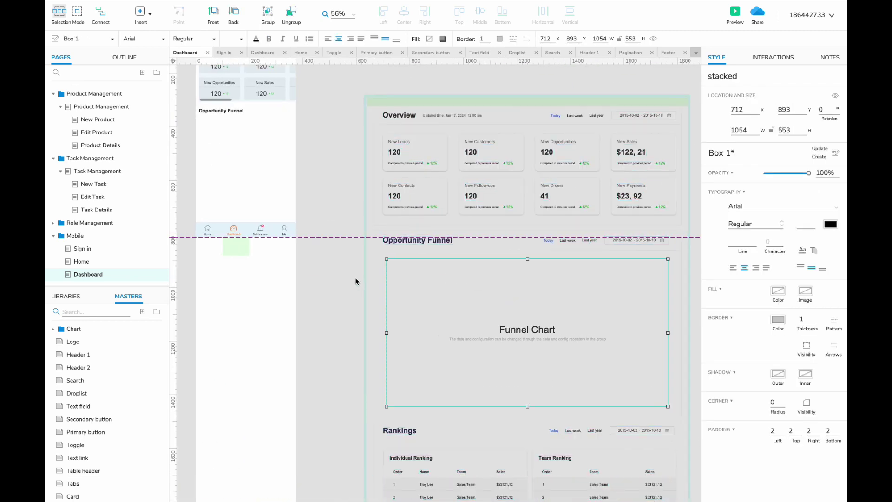
left_click(319, 182)
scroll(319, 183, "up", 2)
scroll(319, 183, "up", 3, "ctrl")
key("ctrl+v")
scroll(382, 262, "left", 6)
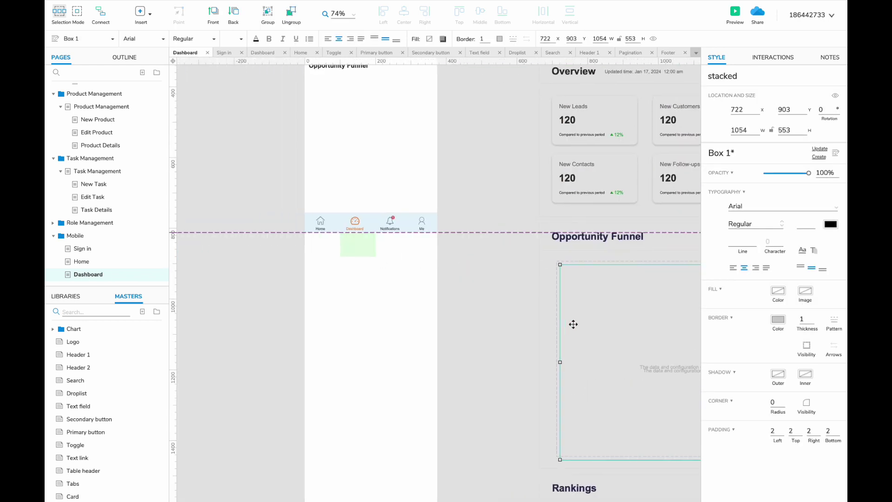
left_click_drag(574, 325, 322, 135)
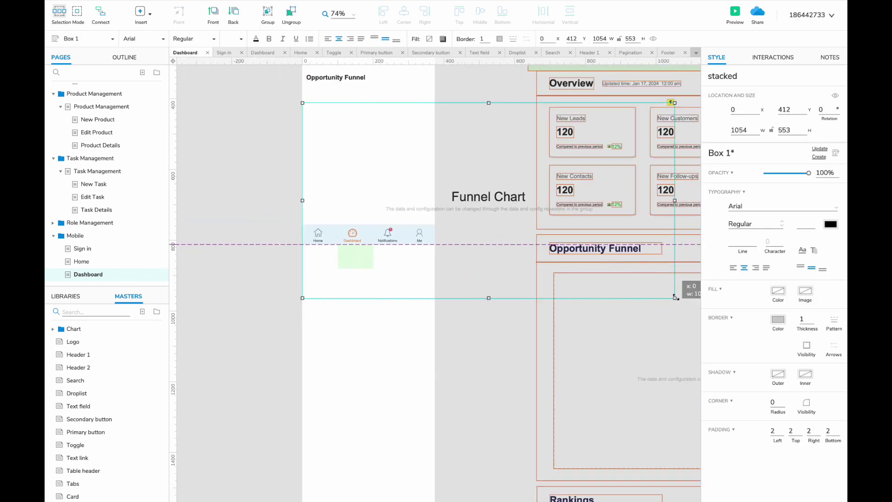
left_click_drag(674, 297, 430, 173)
Step: Copy the date range picker and place it between the Opportunity Funnel title and the Funnel Chart
scroll(414, 185, "up", 5)
left_click(356, 135)
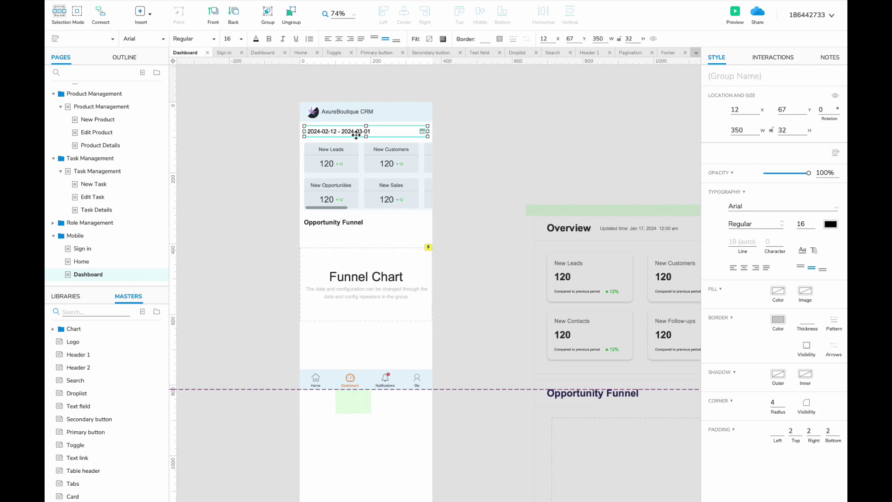
left_click_drag(356, 135, 308, 339)
left_click(351, 265)
Step: Duplicate the Opportunity Funnel title below the Funnel Chart and change its text to Rankings
scroll(358, 263, "up", 1)
left_click(333, 217)
key("ctrl+d")
double_click(326, 338)
type("Rankings")
key("Escape")
scroll(324, 353, "down", 3)
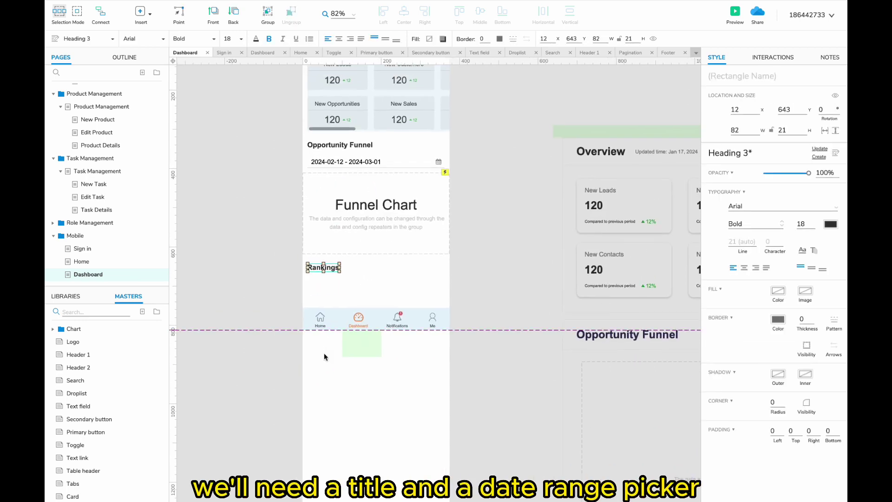
Step: Copy the date range picker below the Rankings title and move the bottom navigation bar beside the phone frame
left_click(346, 170)
left_click_drag(346, 171, 498, 276)
left_click(344, 324)
Step: Copy the desktop Individual Ranking table below the Rankings date range picker and move the green hot spot down to make room
scroll(344, 302, "down", 1)
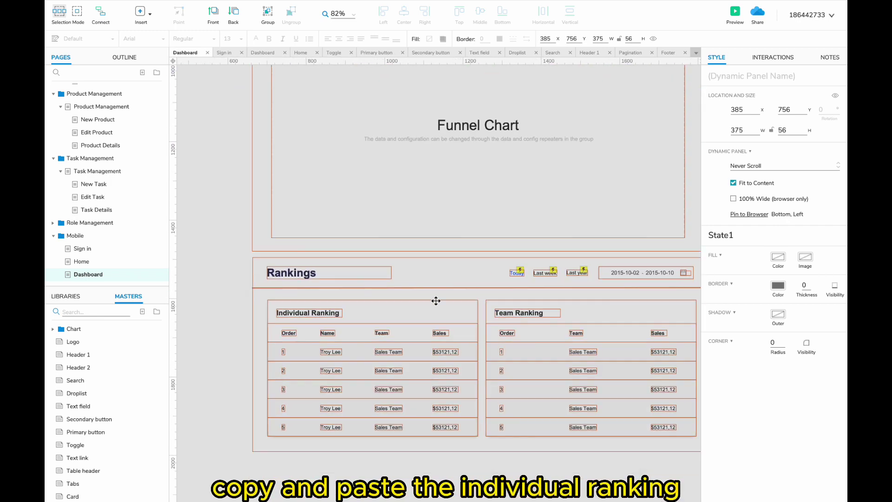
left_click(347, 305)
scroll(347, 306, "down", 2)
left_click(358, 360)
scroll(358, 360, "left", 1)
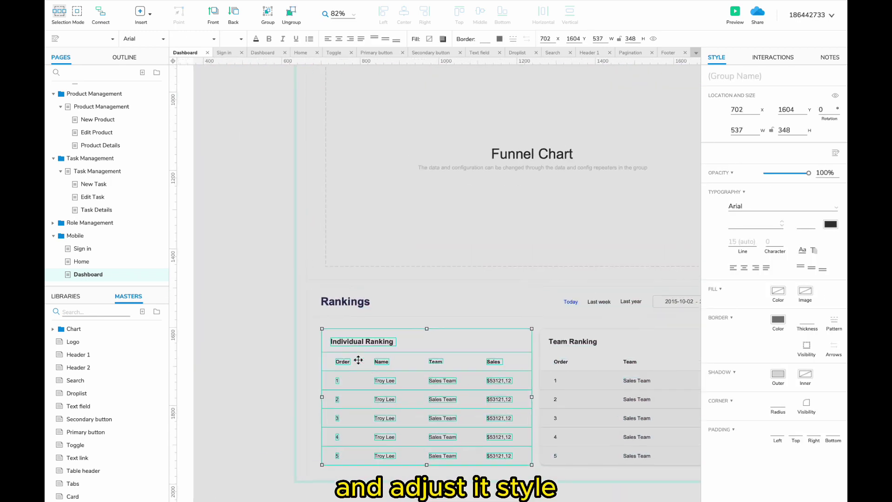
scroll(358, 359, "left", 1)
scroll(247, 359, "up", 5)
scroll(247, 359, "left", 5)
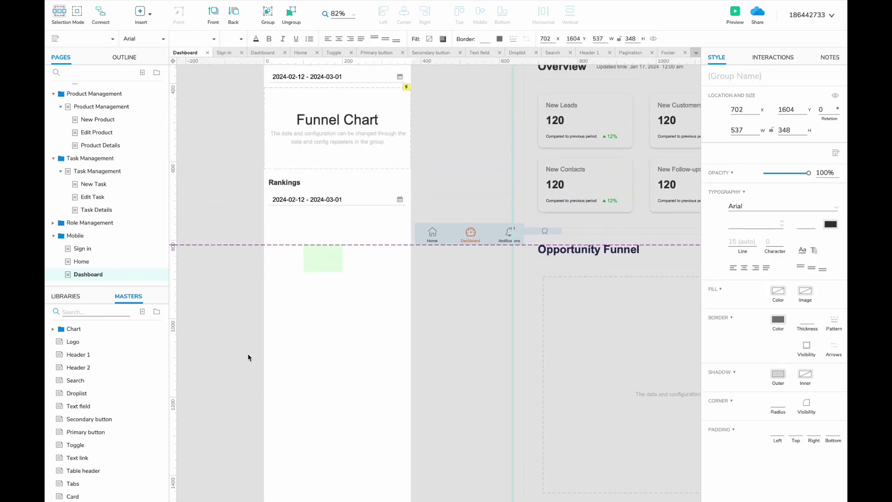
left_click_drag(326, 267, 326, 468)
key("ctrl+v")
left_click_drag(404, 275, 338, 278)
left_click(398, 363)
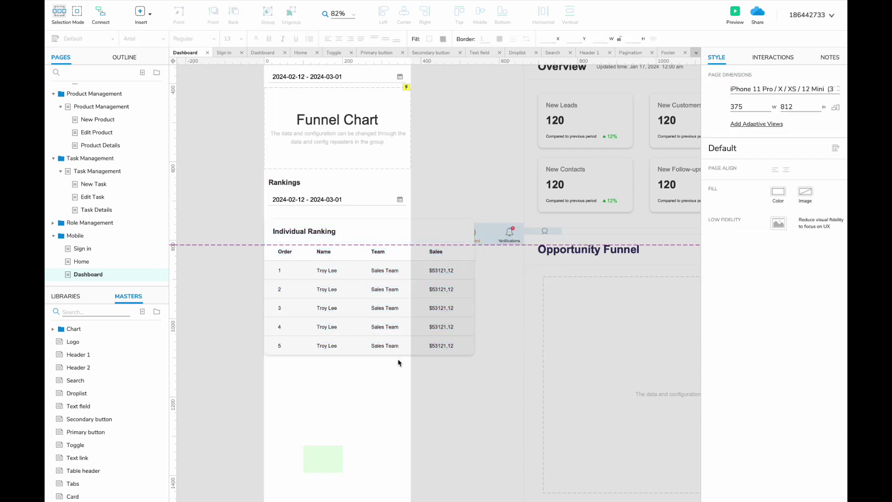
Step: Align the Individual Ranking table at x 12 and narrow it to 350 wide
left_click(372, 320)
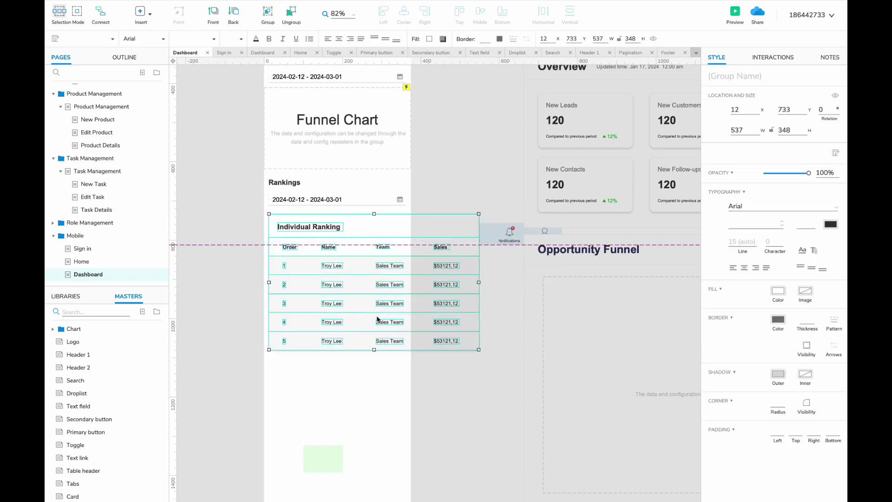
left_click_drag(474, 287, 409, 281)
double_click(317, 229)
Step: Fit the table's header and row text widgets to their text width so each entry sits on one line
left_click(282, 249)
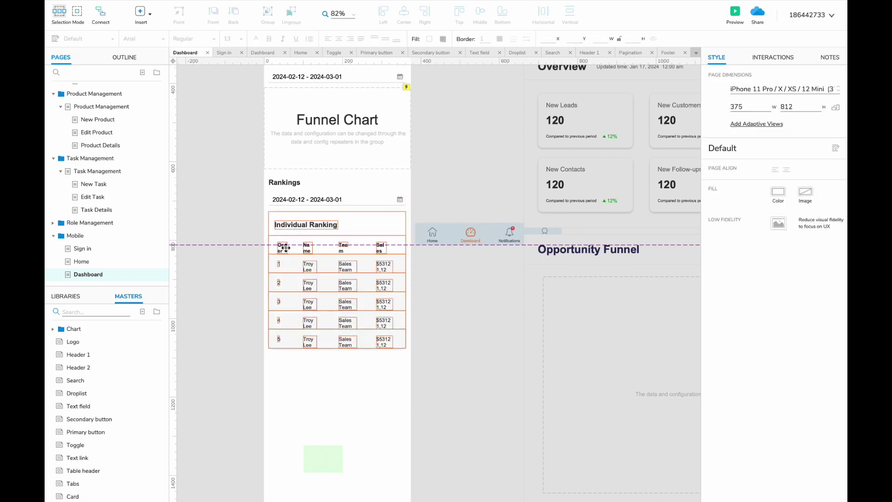
left_click(279, 250)
left_click(279, 249)
left_click(308, 248, "shift")
left_click(343, 249, "shift")
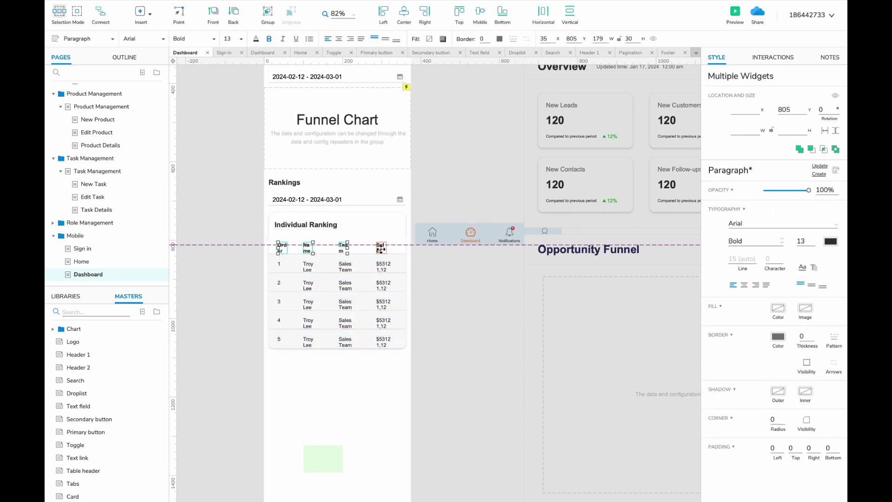
left_click(400, 270)
left_click(817, 362)
left_click(586, 330)
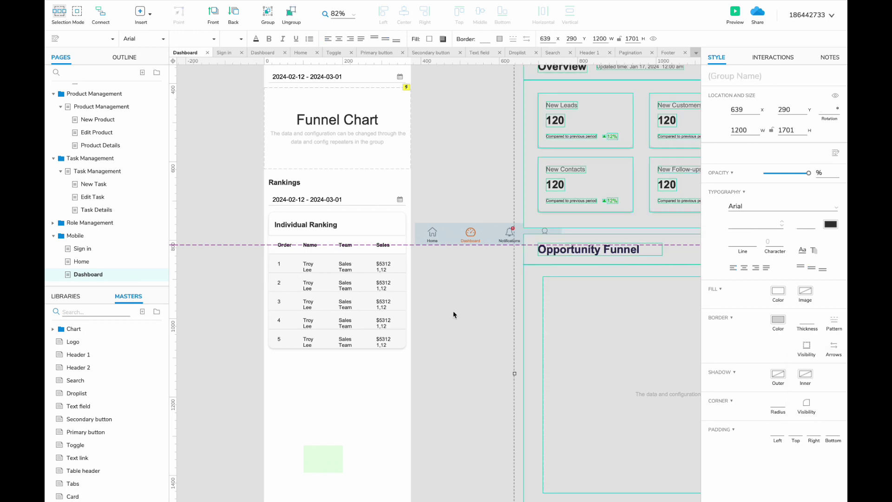
left_click_drag(421, 260, 274, 344)
left_click(824, 130)
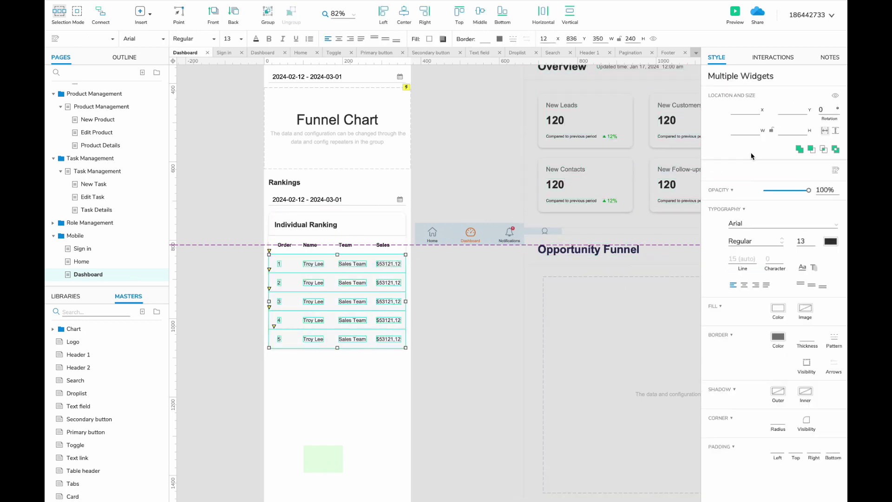
Step: Give the second and fourth rows of the Individual Ranking table a white fill
left_click(292, 282)
left_click(295, 323, "shift")
left_click(430, 39)
left_click(529, 114)
left_click(398, 373)
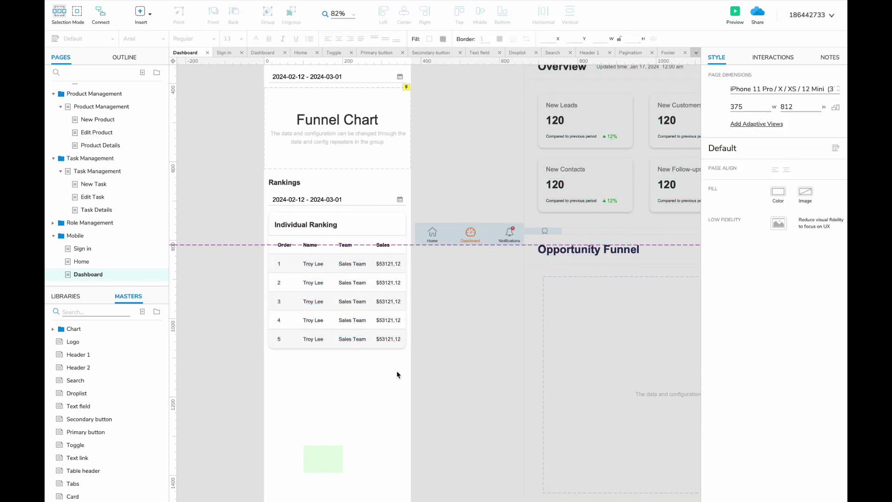
Step: Duplicate the Individual Ranking table below the first one and place the green hot spot under the copy
left_click_drag(396, 371, 381, 219)
left_click_drag(337, 347, 282, 353)
left_click(337, 341)
left_click(369, 361)
scroll(326, 285, "down", 4)
left_click_drag(326, 285, 334, 302)
scroll(325, 293, "up", 1)
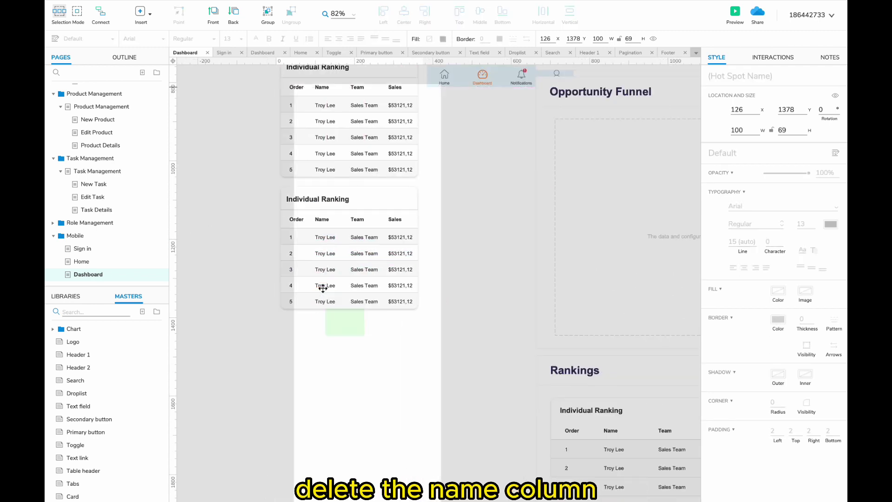
Step: Delete the Name column's header and all five entries from the second ranking table
scroll(323, 288, "up", 4)
left_click(322, 181)
left_click(326, 209, "shift")
left_click(327, 235, "shift")
left_click(326, 258, "shift")
left_click(326, 284, "shift")
left_click(326, 309, "shift")
key("Delete")
Step: Move the second table's Team column to x 142, centred between the Order and Sales columns
left_click(375, 183)
left_click(379, 209, "shift")
left_click(380, 234, "shift")
left_click(380, 259, "shift")
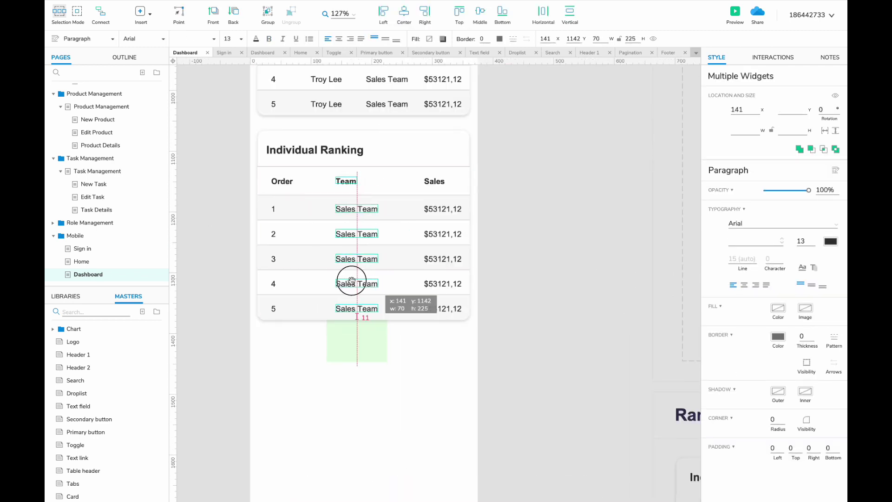
left_click_drag(355, 280, 347, 279)
scroll(348, 279, "down", 3)
scroll(349, 279, "up", 2)
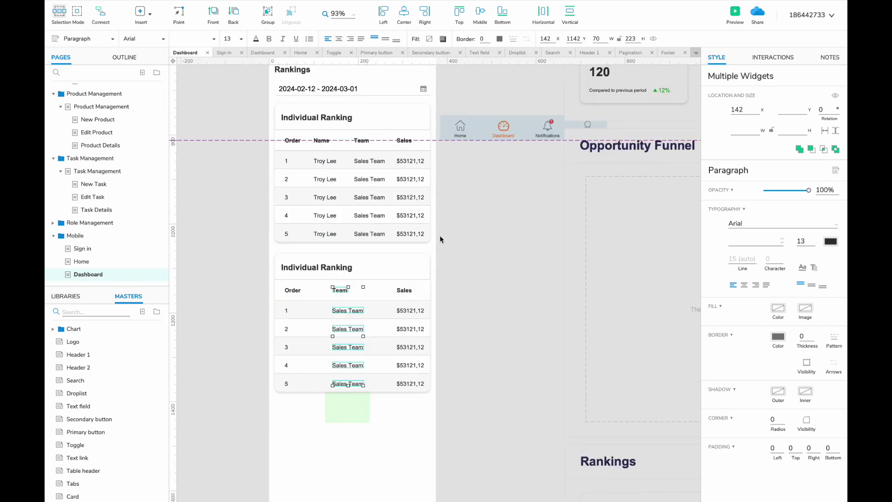
Step: Group the widgets of each ranking table into its own group
left_click_drag(431, 245, 277, 108)
key("ctrl+g")
left_click_drag(448, 392, 269, 253)
key("ctrl+g")
left_click(343, 409)
Step: Pin the navigation bar panel to the browser window with horizontal pin Center and vertical pin Bottom
scroll(405, 378, "up", 1)
scroll(404, 378, "right", 2)
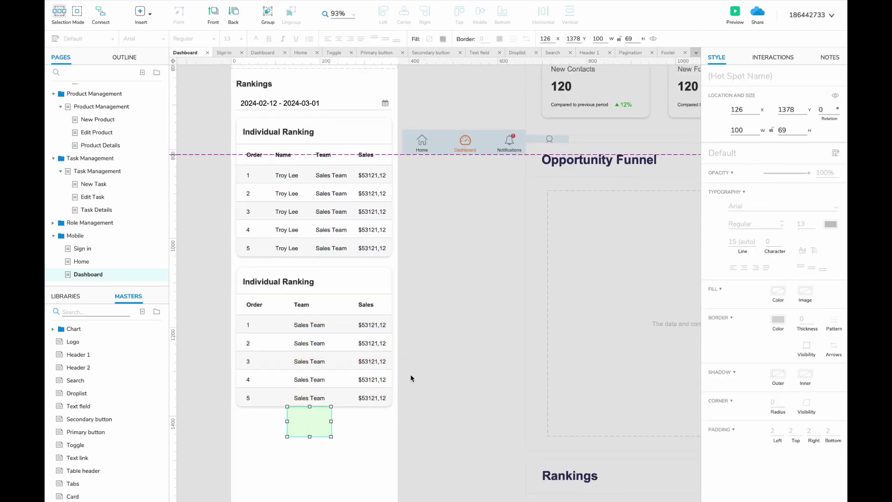
scroll(411, 241, "up", 2)
left_click(410, 210)
right_click(410, 210)
left_click(430, 227)
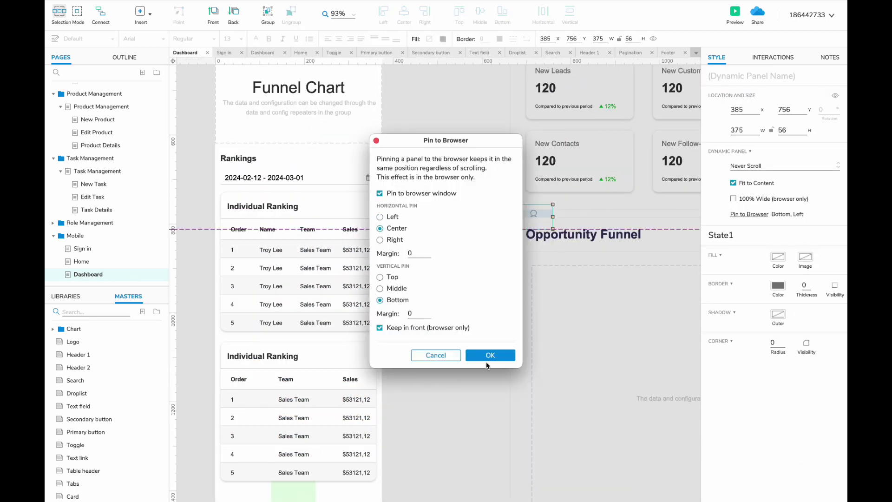
left_click(490, 355)
Step: Preview the Dashboard page in the browser and check its whole length
left_click(734, 15)
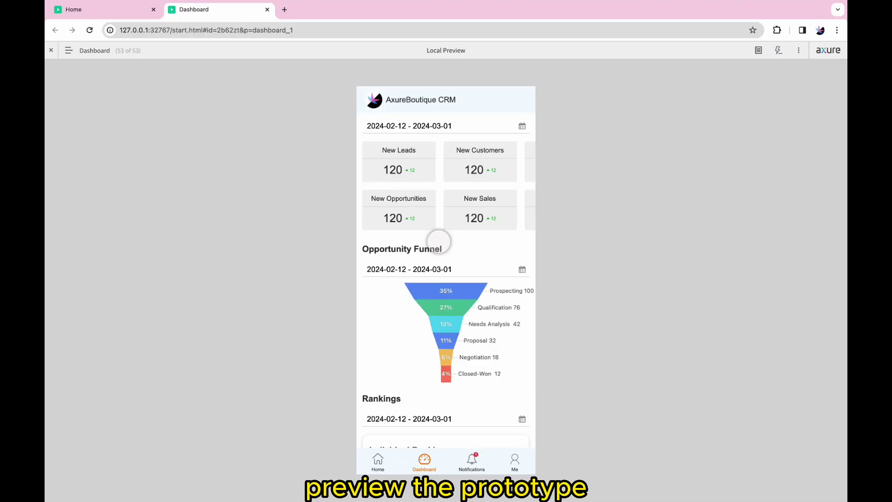
scroll(437, 240, "down", 5)
scroll(437, 240, "up", 5)
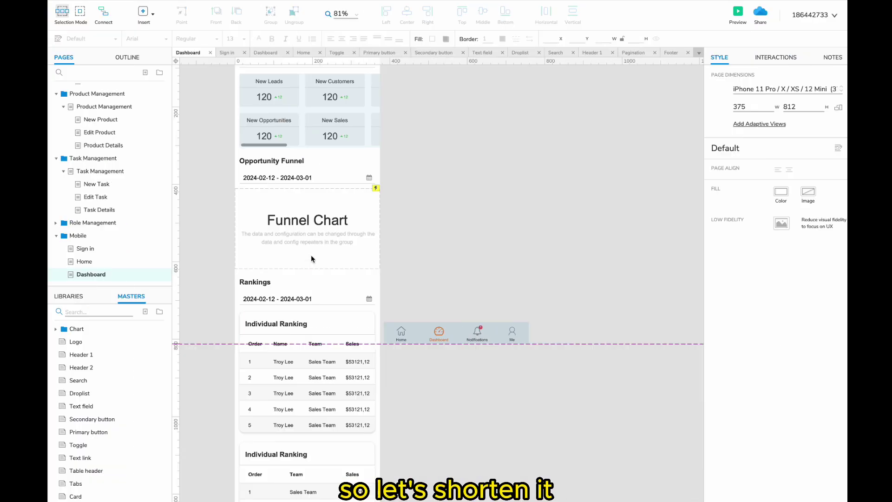
Step: Shorten the Funnel Chart to 179 high and move the Rankings title, date picker, tables and hot spot up beneath it
left_click(311, 255)
left_click_drag(304, 266, 305, 259)
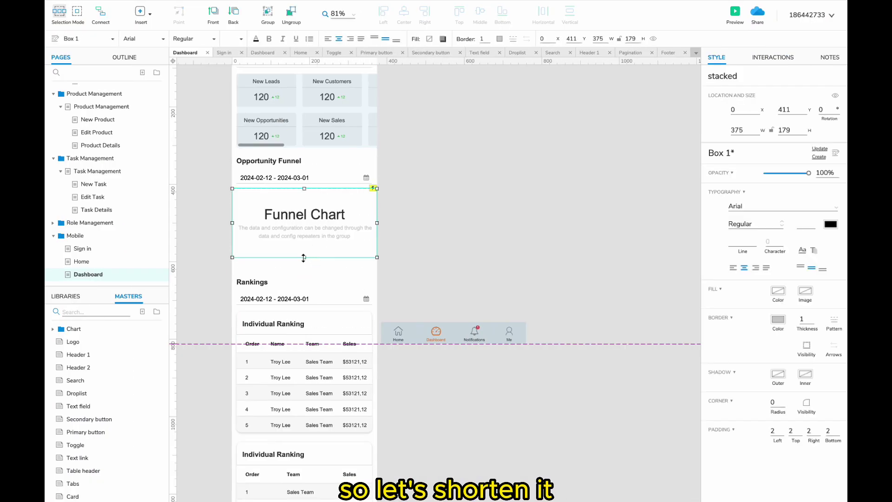
scroll(305, 260, "down", 3)
left_click_drag(221, 135, 366, 436)
key("shift+Up")
key("shift+Up")
key("shift+Up")
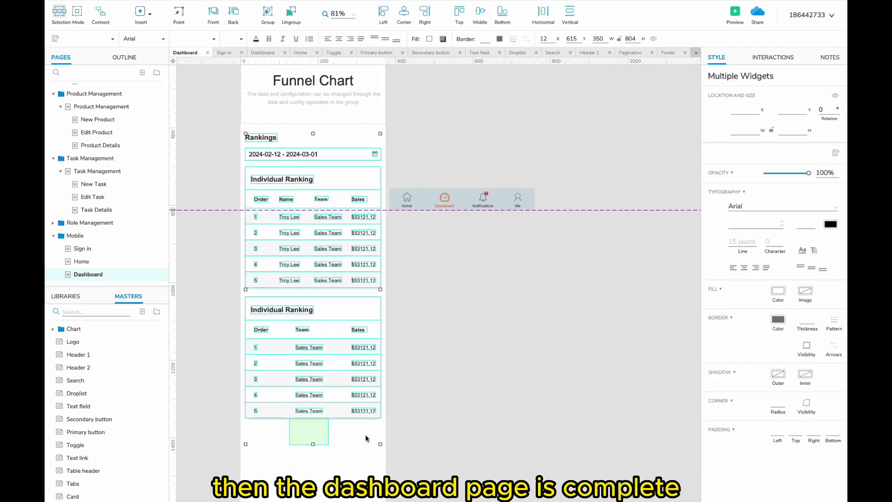
left_click(457, 319)
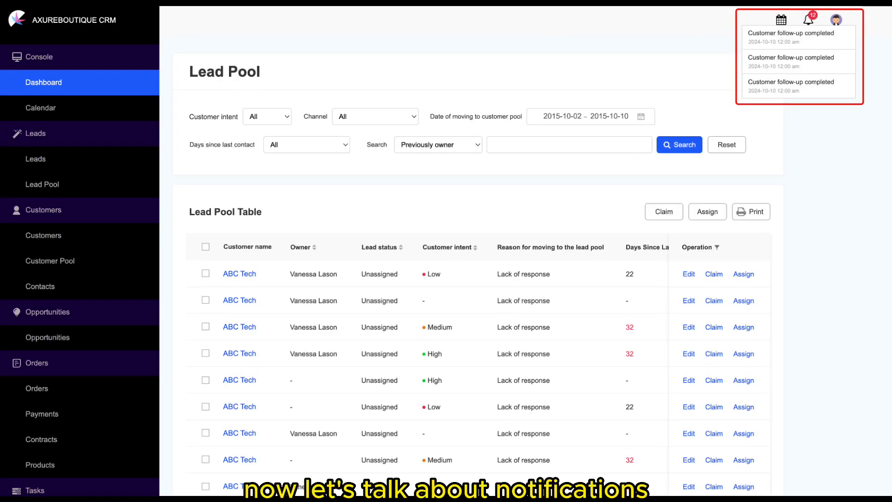